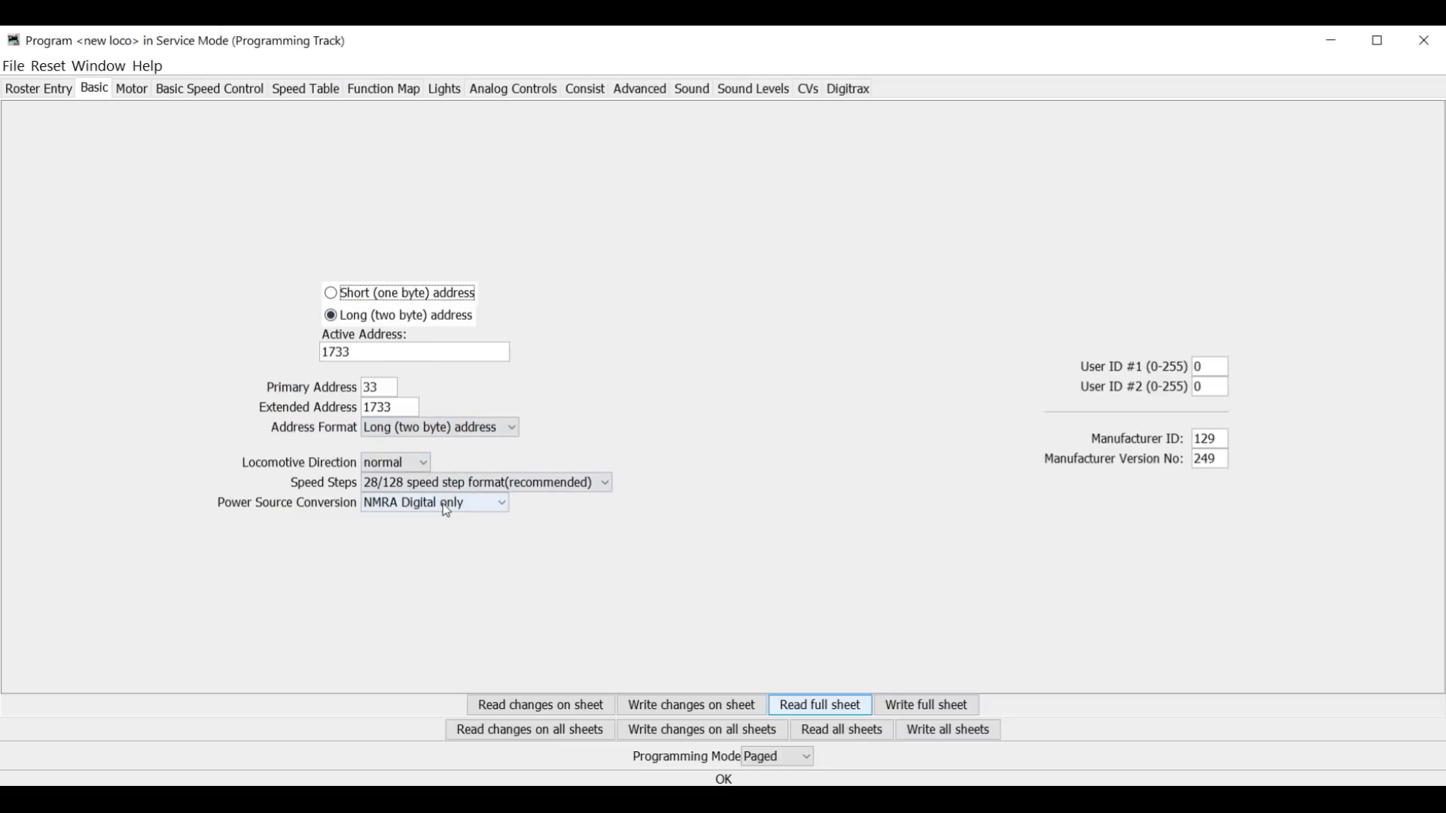
left_click(132, 90)
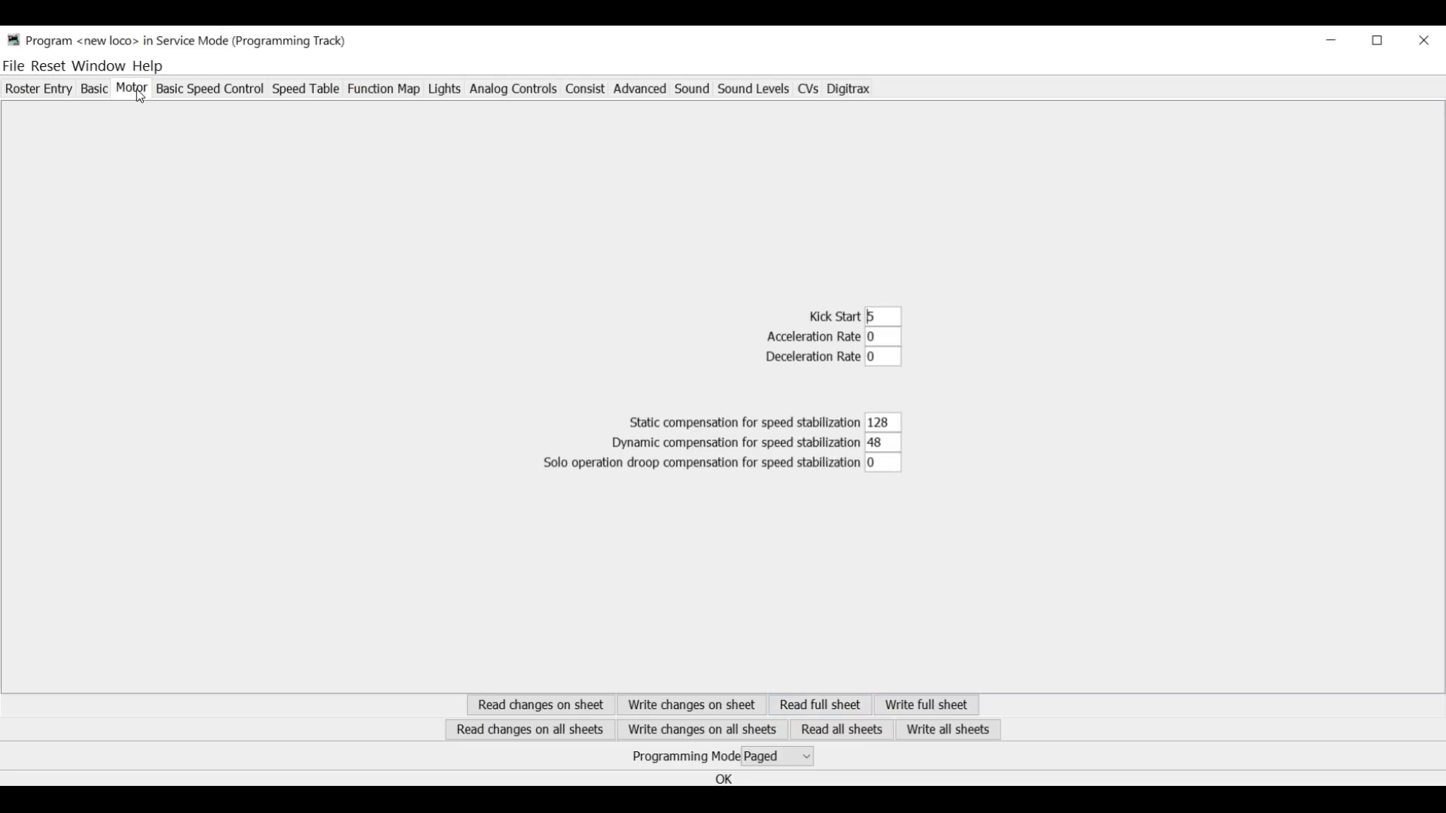
left_click(191, 97)
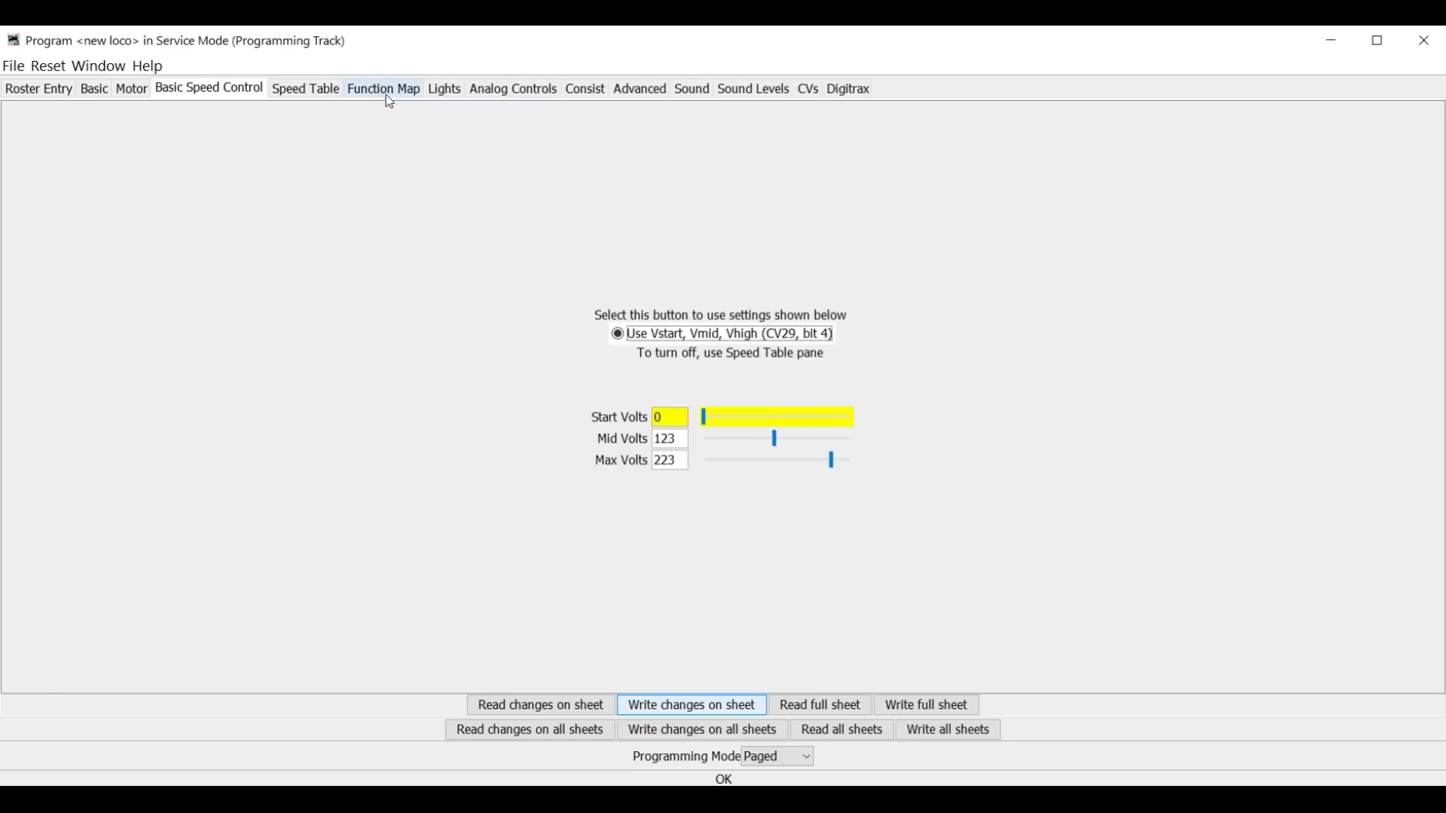
left_click(94, 90)
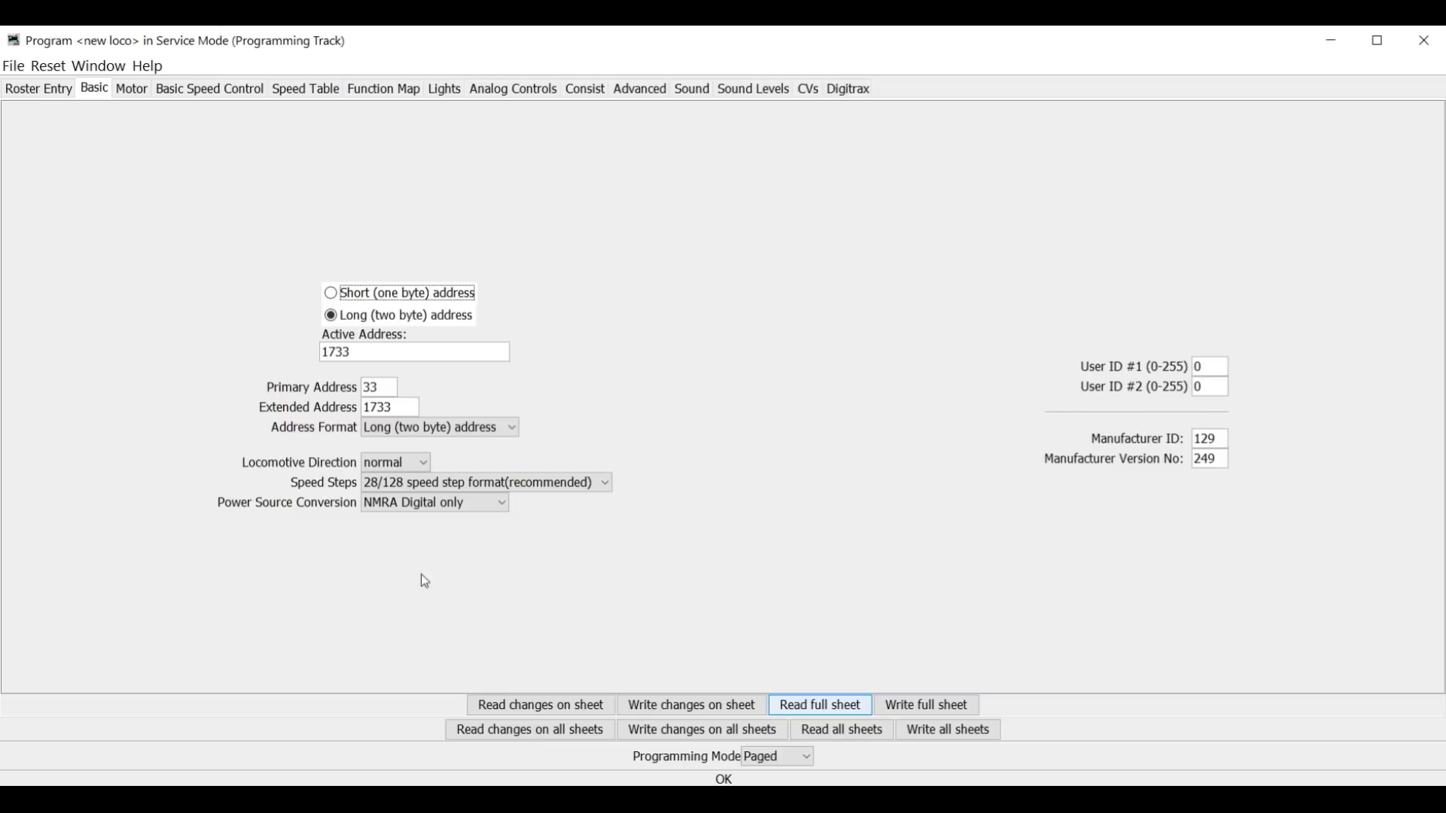
Step: Write the changed and then all Basic sheet values, including long address 1733, to the decoder
left_click(694, 712)
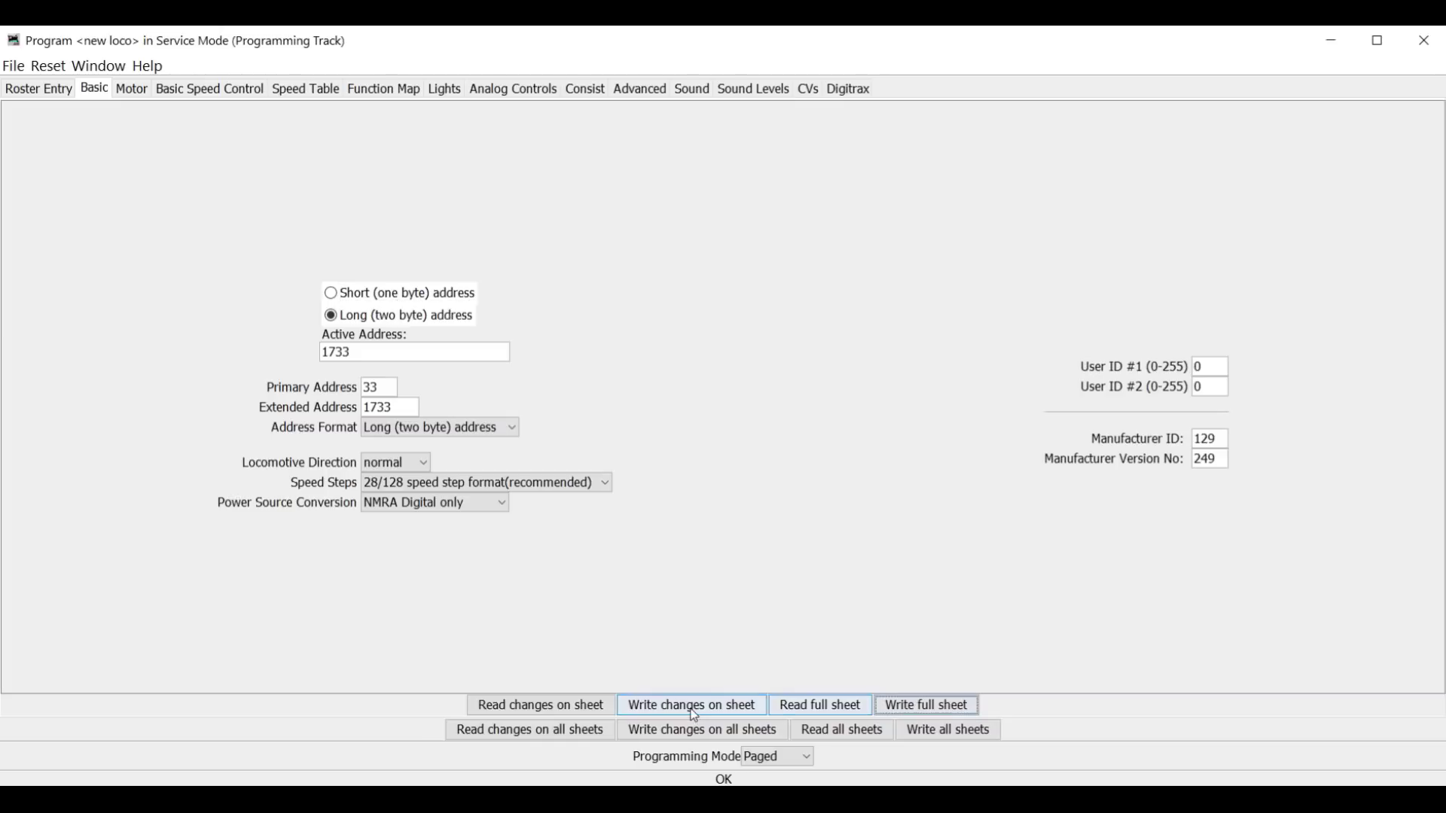
left_click(935, 712)
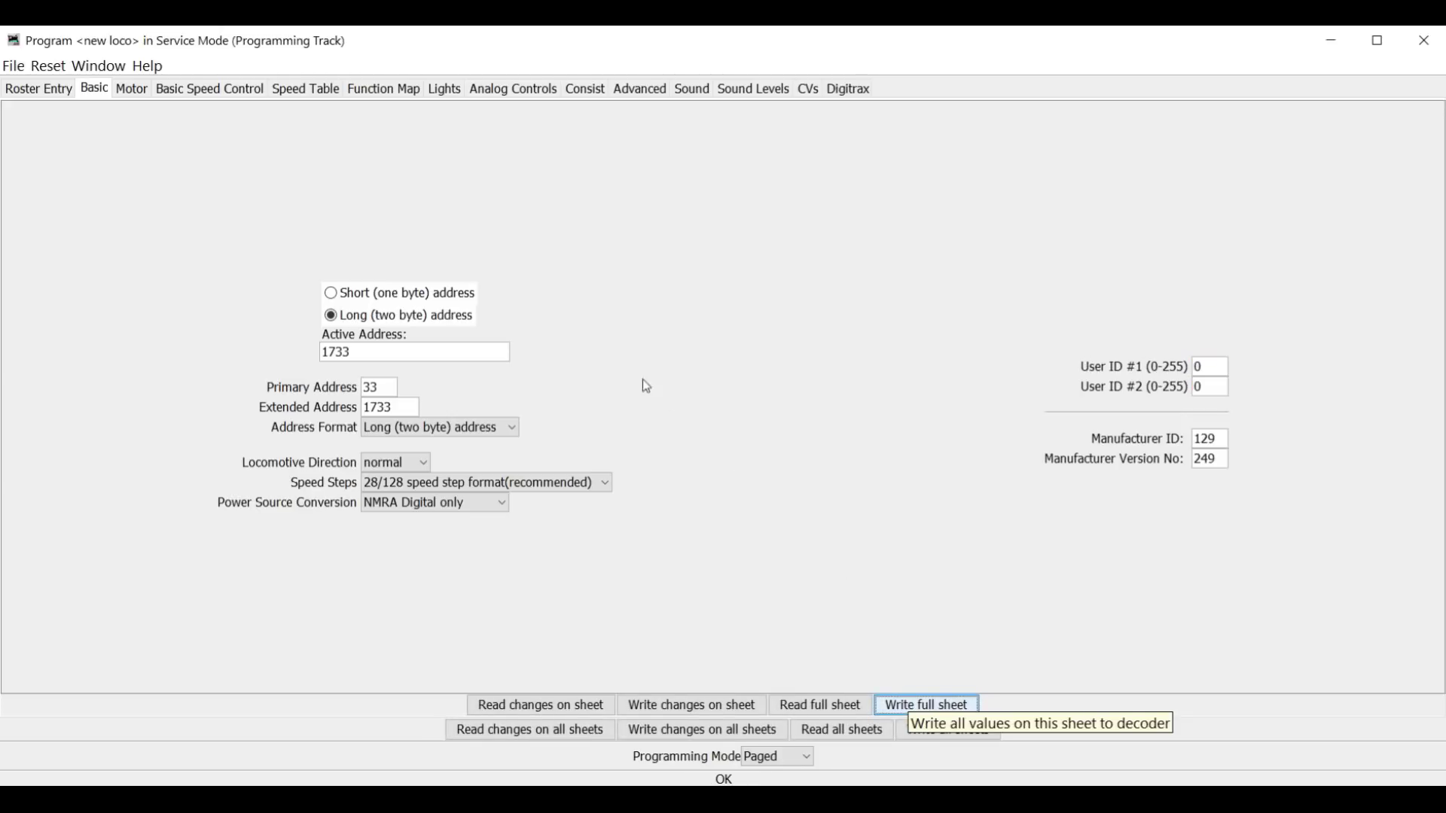
Step: Send a Reset All CVs factory reset to the decoder
left_click(47, 72)
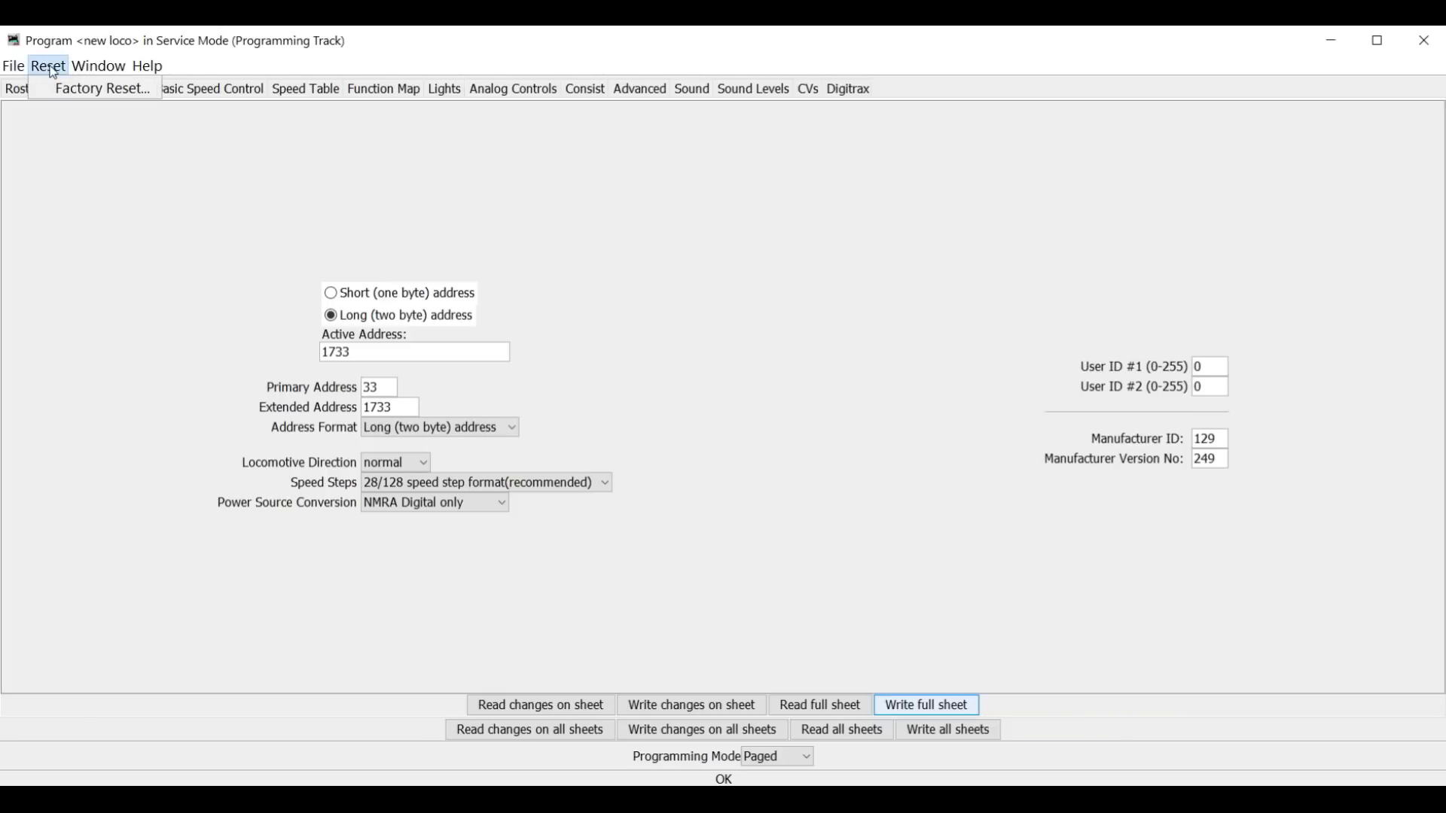
left_click(85, 90)
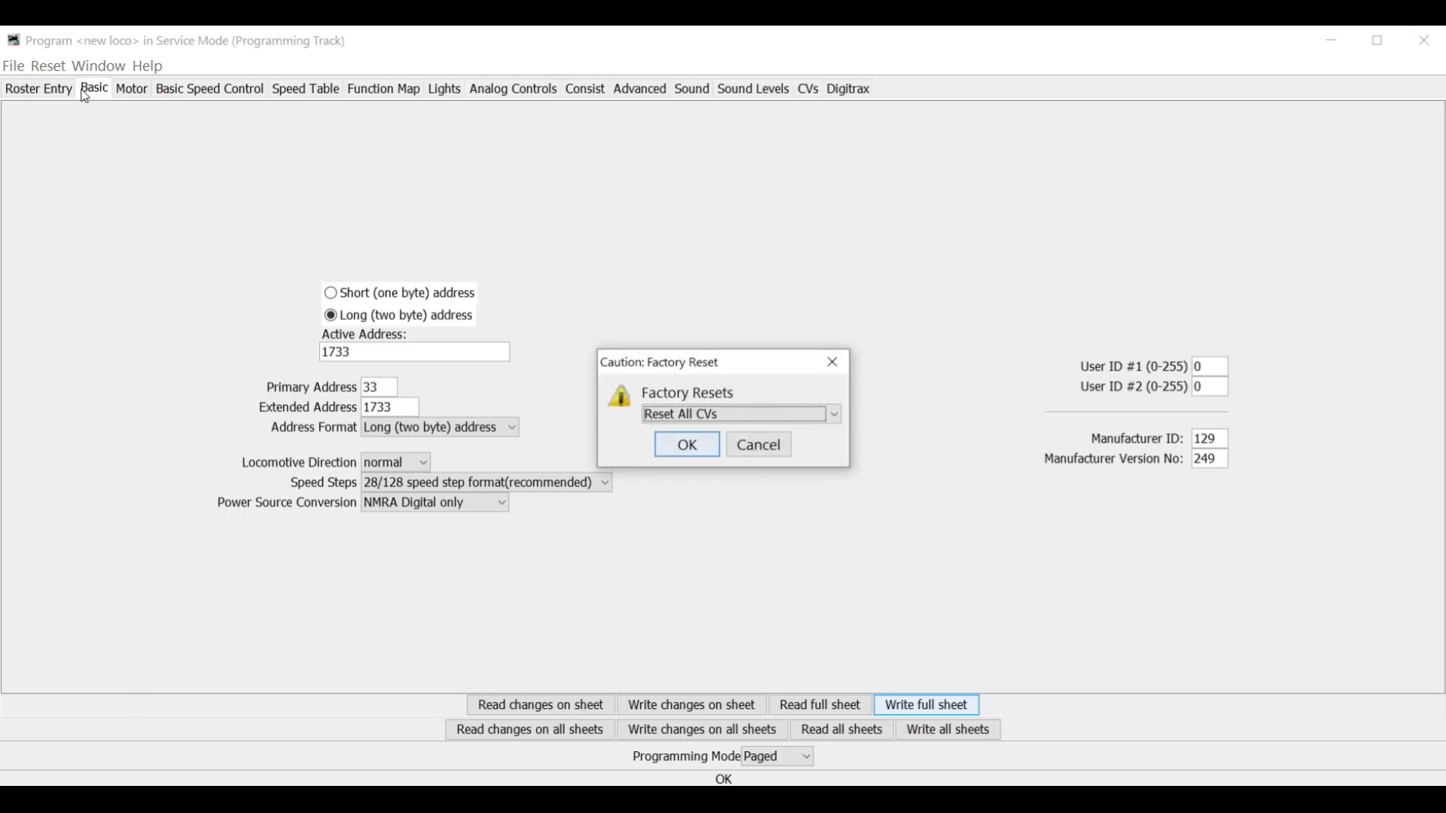
left_click(839, 419)
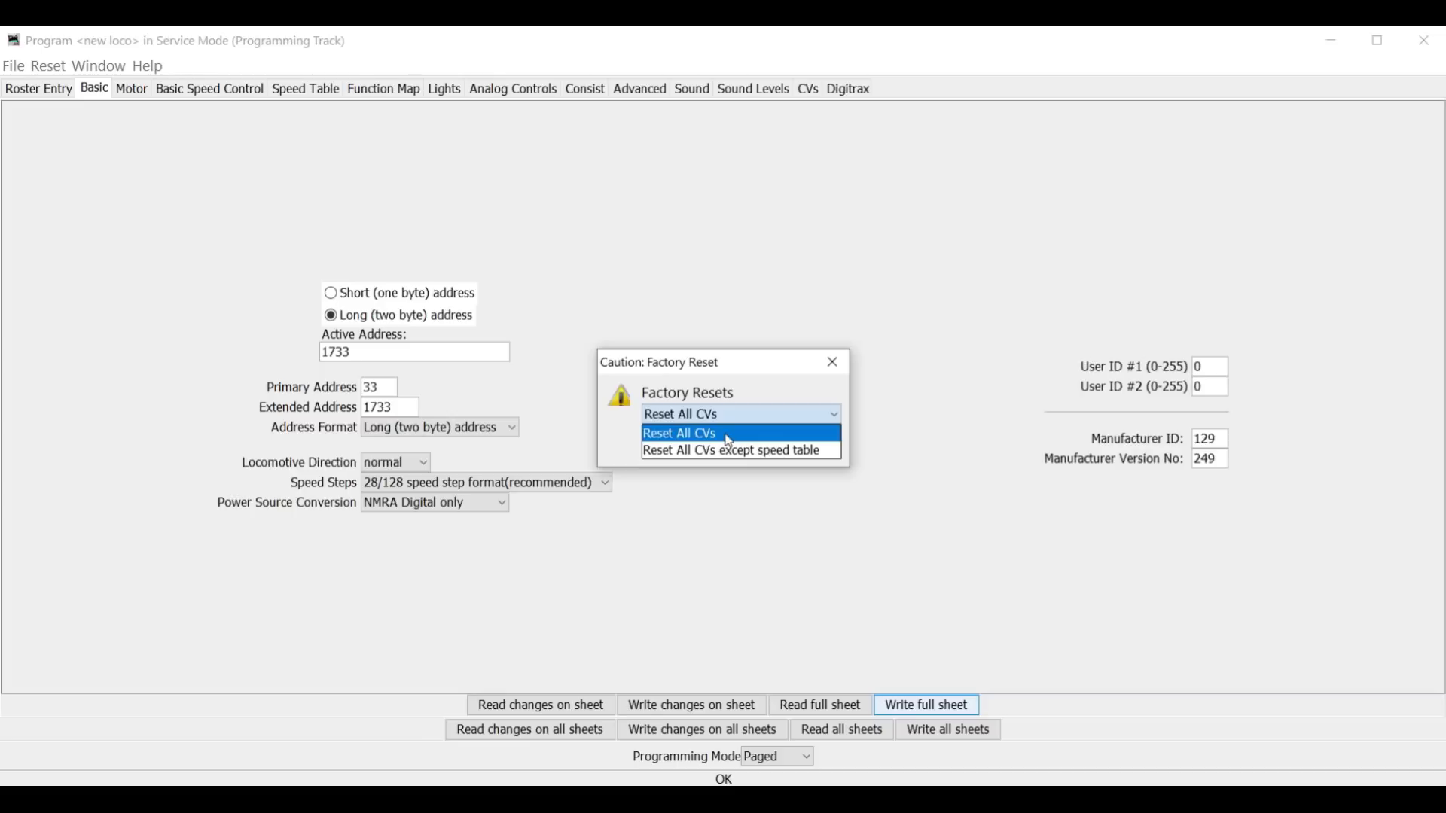
left_click(726, 435)
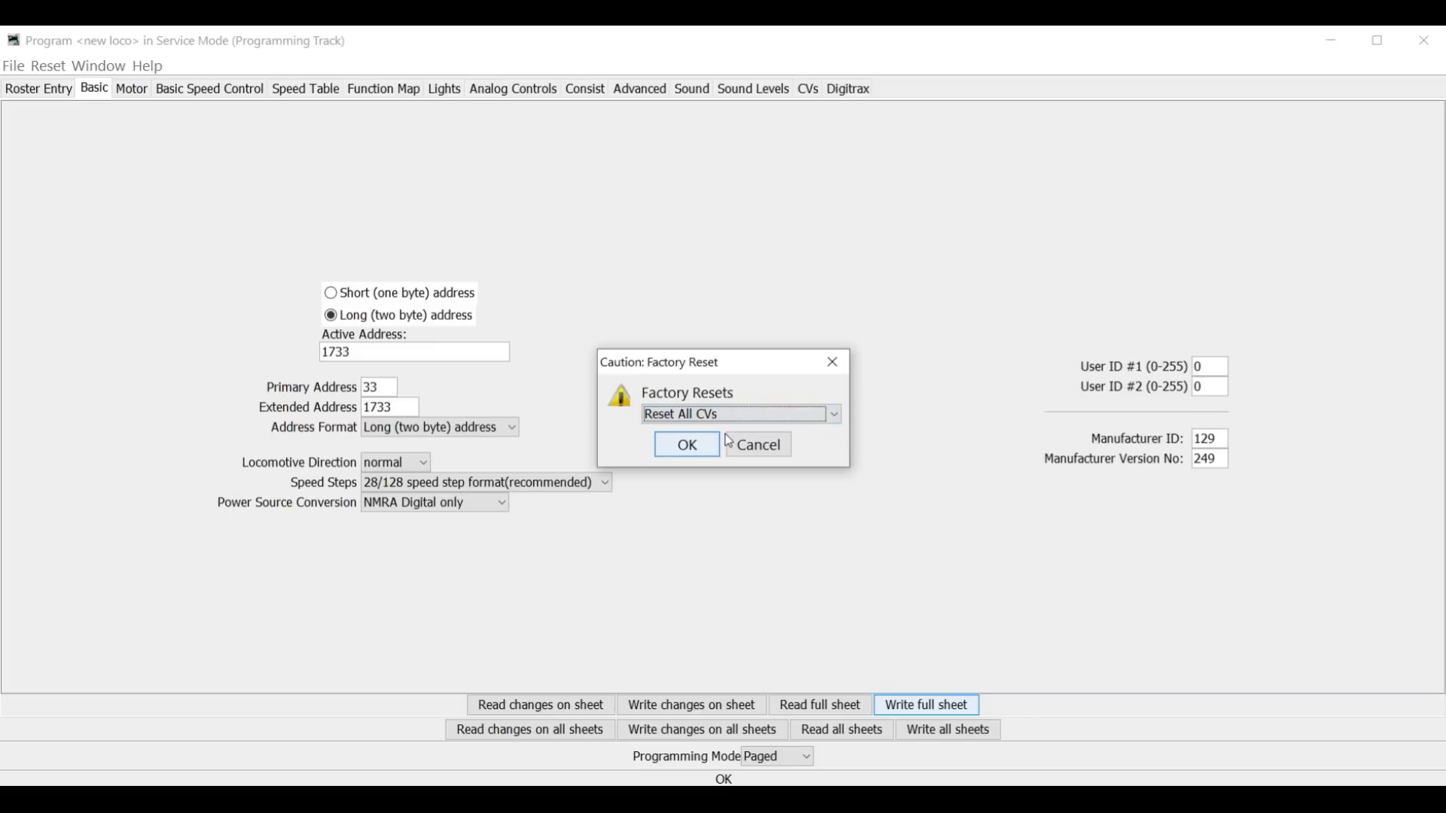
left_click(703, 449)
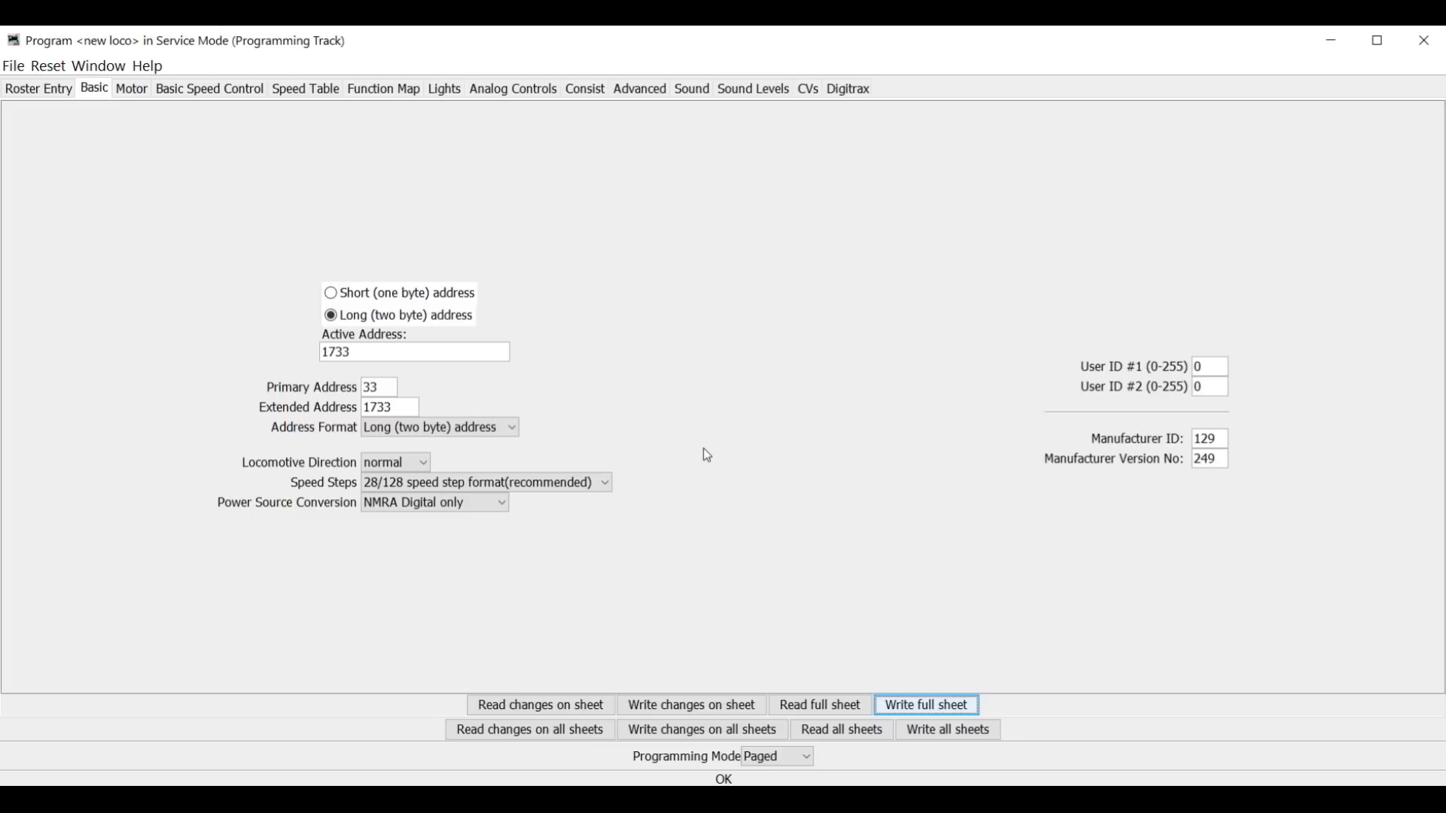
Step: Read the full Basic sheet back from the reset decoder
left_click(821, 705)
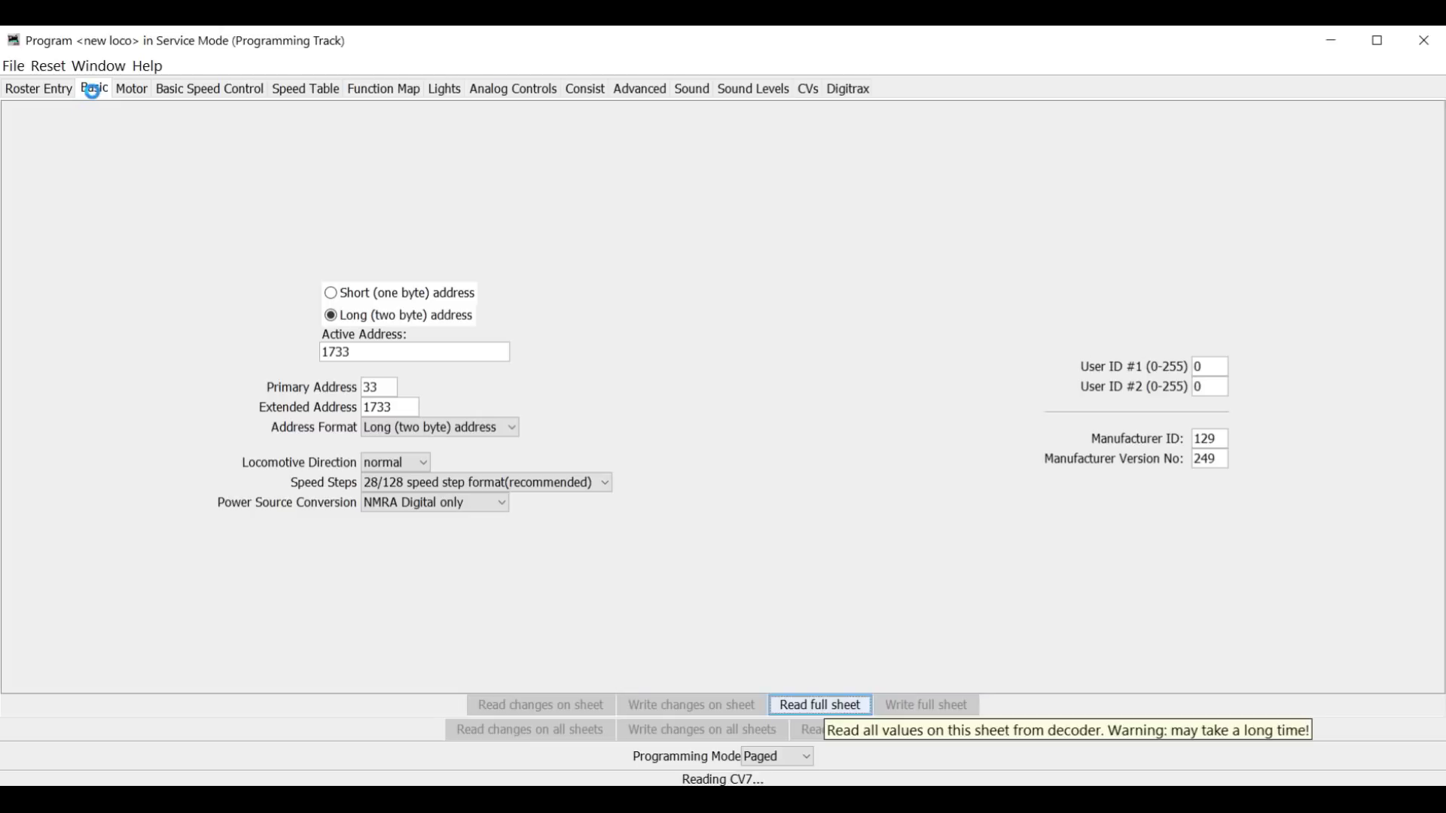